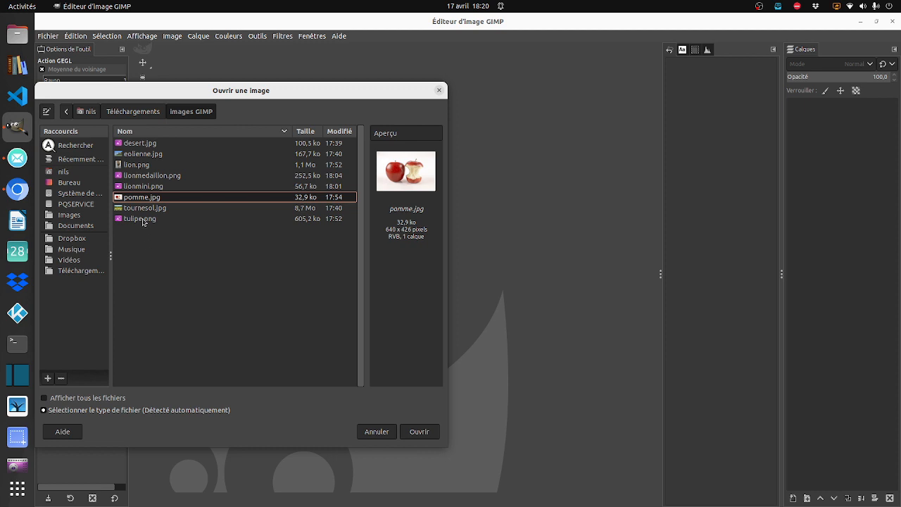
# Open desert.jpg and tulipe.png as separate images, leaving the tulip image active.
pyautogui.click(139, 144)
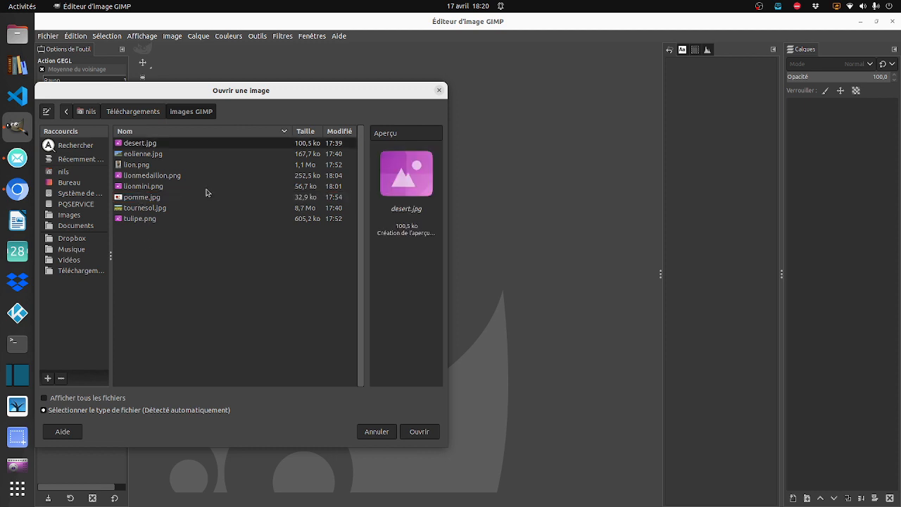
pyautogui.click(419, 432)
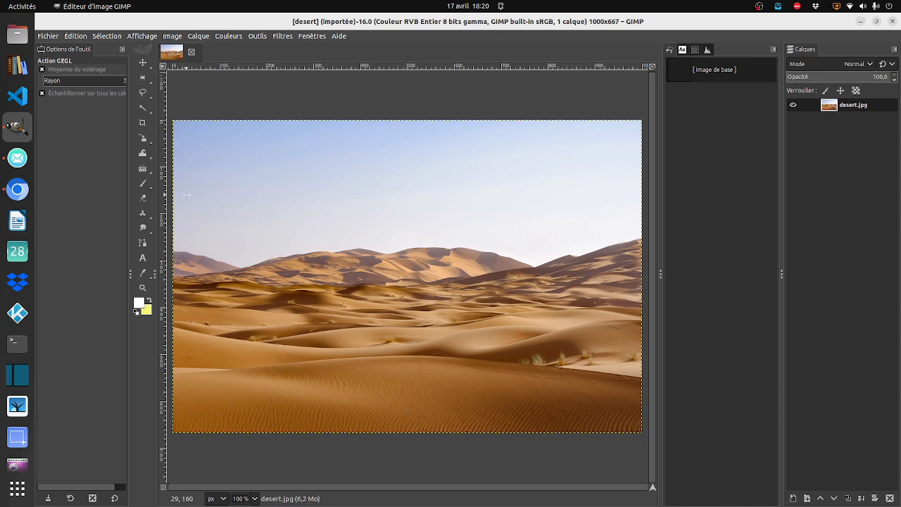
pyautogui.click(48, 36)
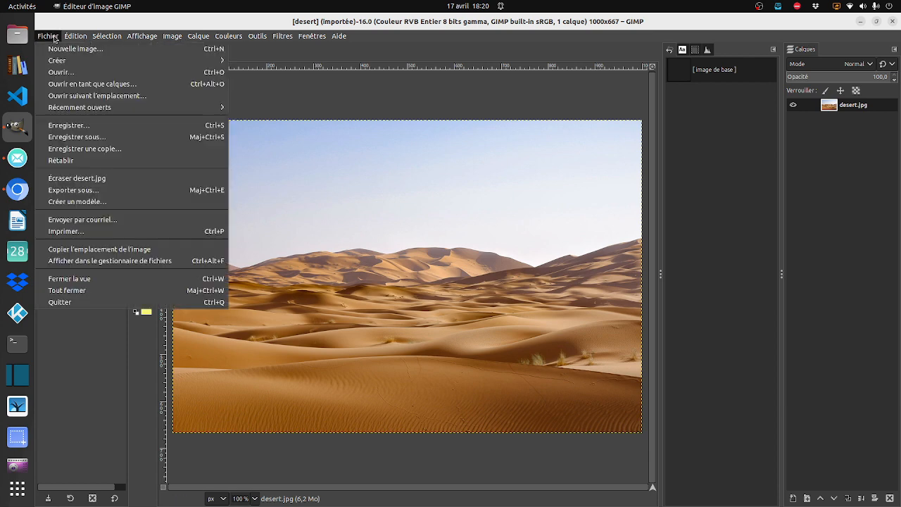
pyautogui.click(61, 71)
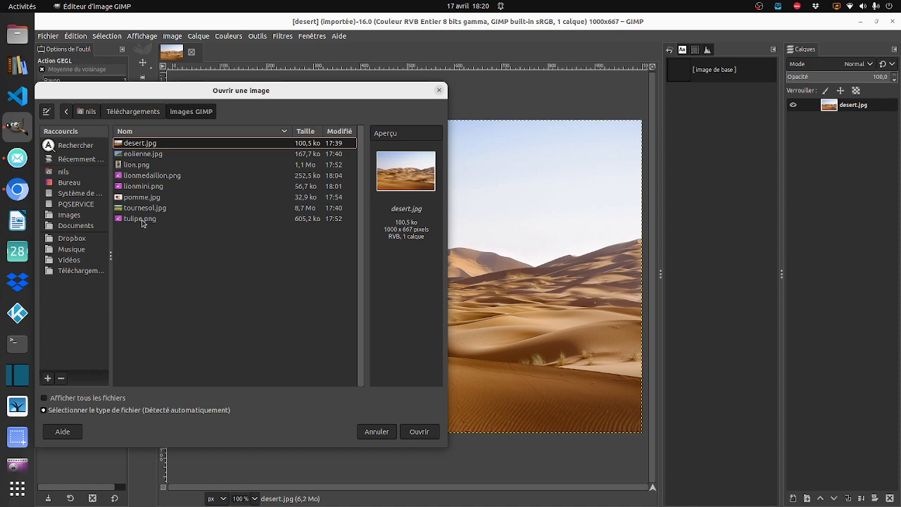
pyautogui.click(141, 219)
pyautogui.click(419, 432)
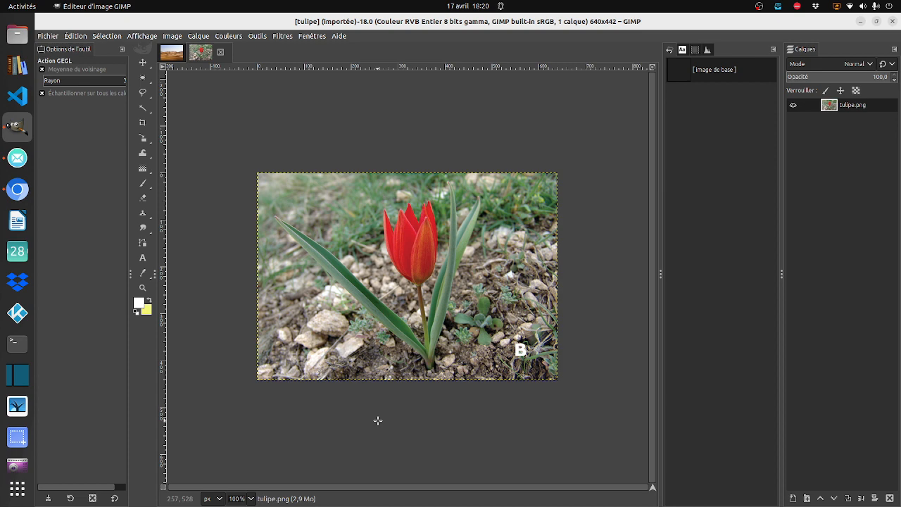
pyautogui.click(173, 57)
pyautogui.click(209, 58)
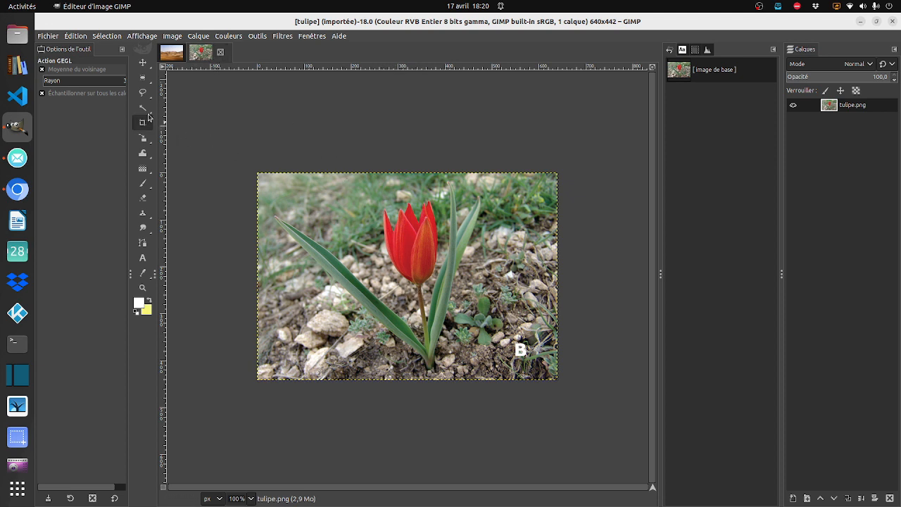
# Outline the whole tulip, including its leaves, flower and stem, with a closed freehand selection.
pyautogui.moveTo(143, 110)
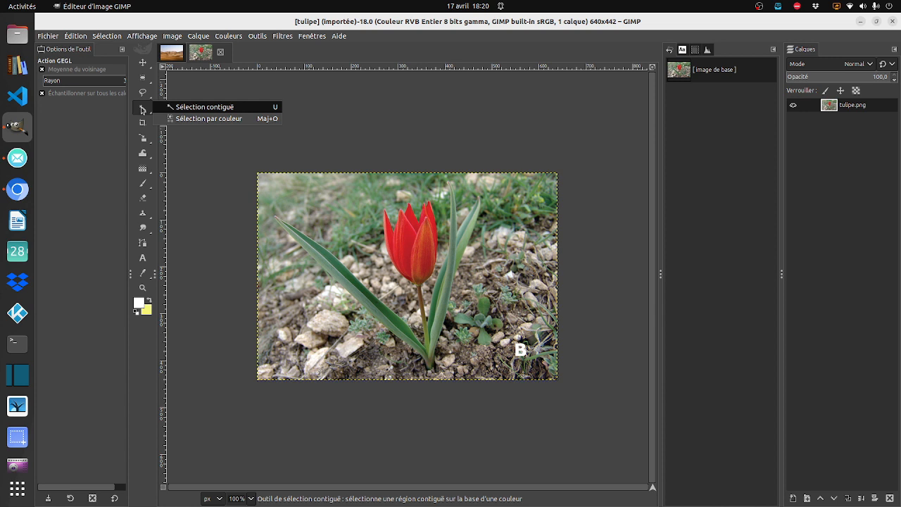
pyautogui.moveTo(146, 93)
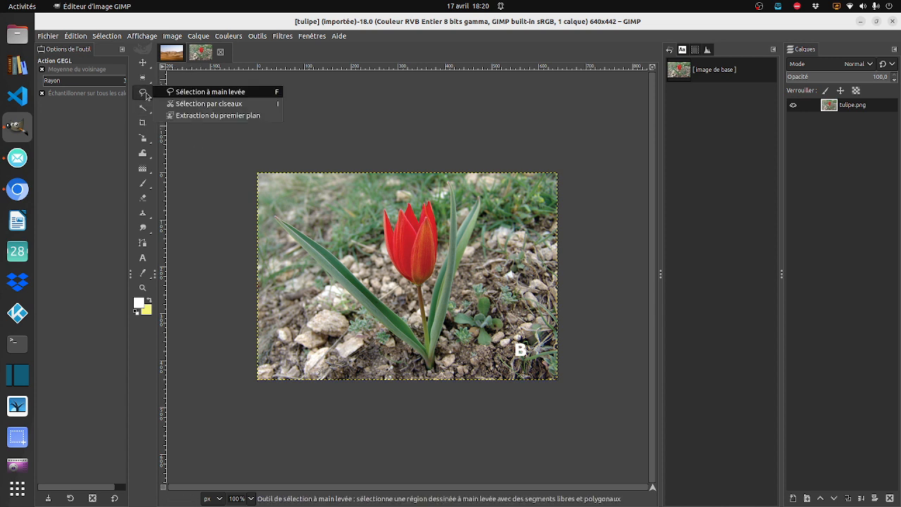
pyautogui.click(146, 94)
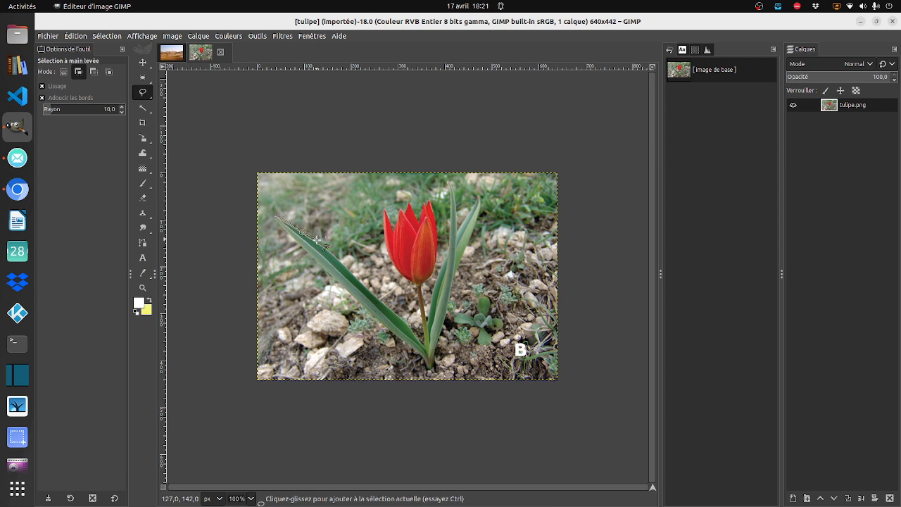
pyautogui.click(322, 244)
pyautogui.click(364, 287)
pyautogui.click(412, 329)
pyautogui.click(423, 320)
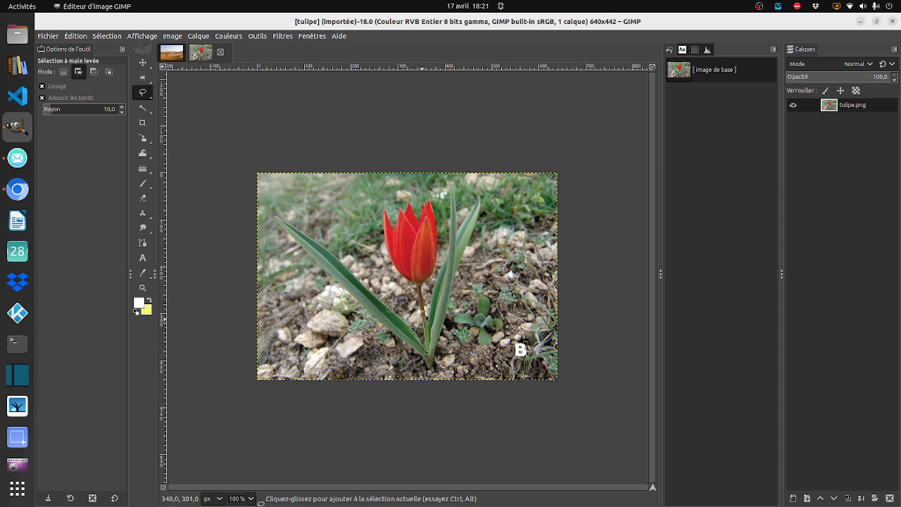
pyautogui.click(401, 275)
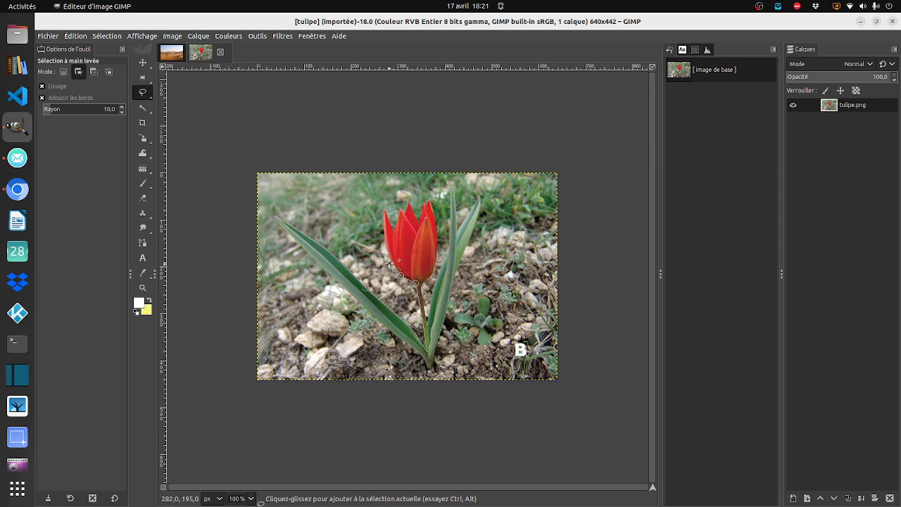
pyautogui.click(387, 256)
pyautogui.click(384, 208)
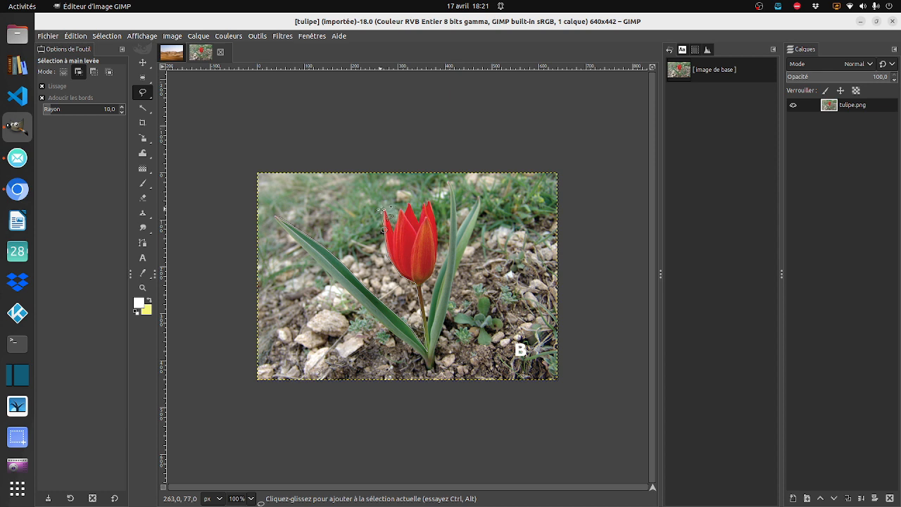
pyautogui.click(392, 229)
pyautogui.click(401, 211)
pyautogui.click(418, 218)
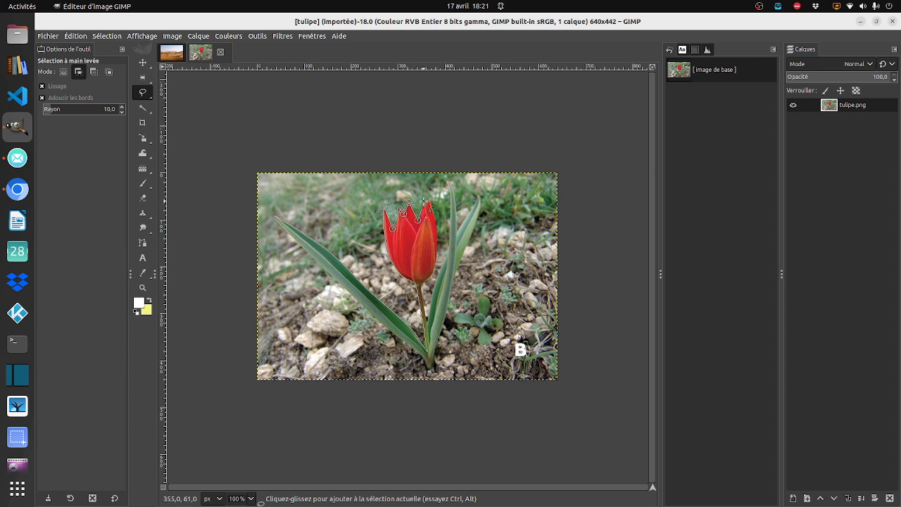
pyautogui.click(426, 203)
pyautogui.click(436, 248)
pyautogui.click(432, 272)
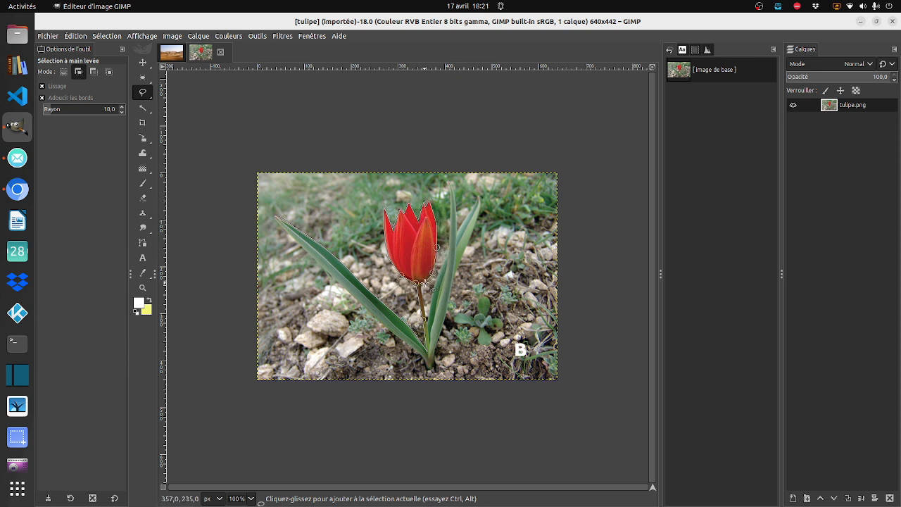
pyautogui.click(422, 285)
pyautogui.click(427, 323)
pyautogui.click(435, 286)
pyautogui.click(446, 254)
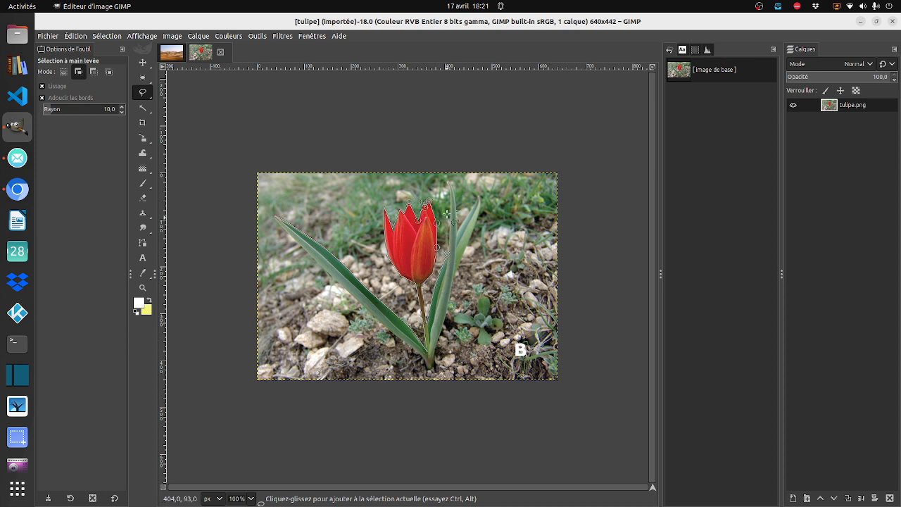
pyautogui.click(451, 205)
pyautogui.click(448, 182)
pyautogui.click(453, 183)
pyautogui.click(453, 201)
pyautogui.click(457, 229)
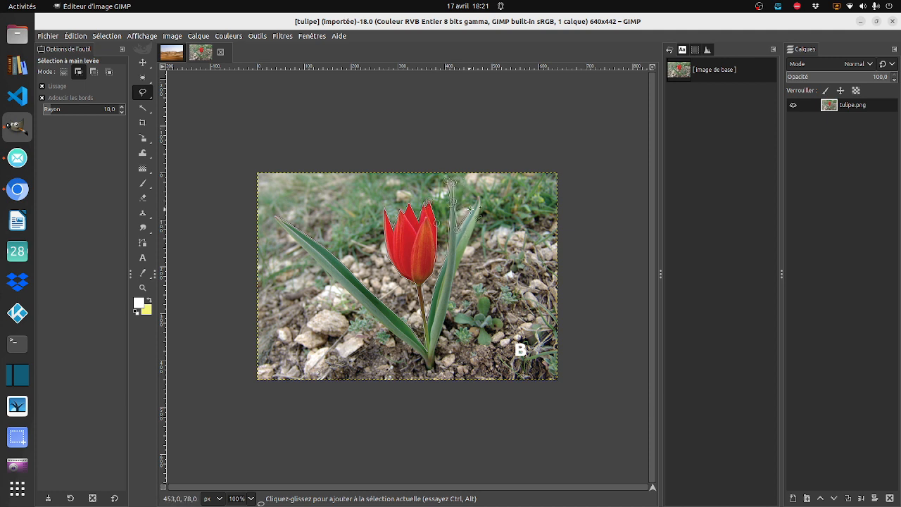
pyautogui.click(478, 196)
pyautogui.click(477, 219)
pyautogui.click(466, 249)
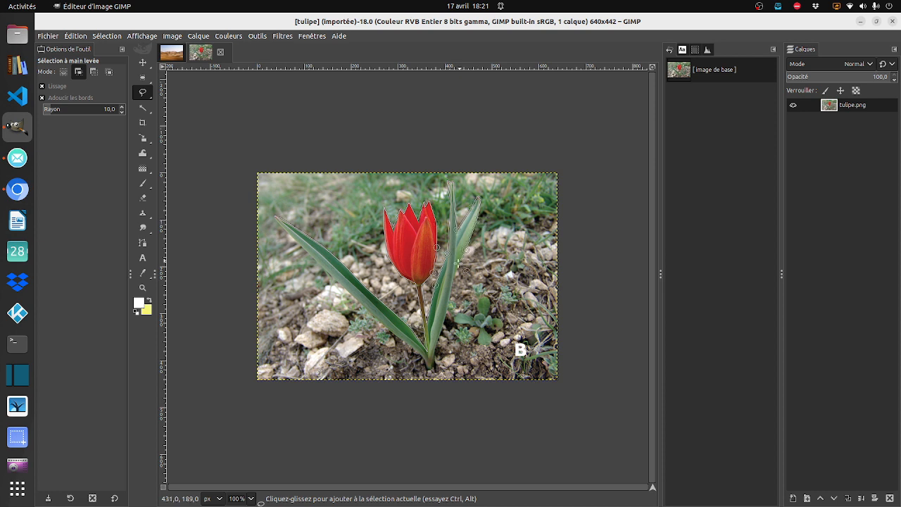
pyautogui.click(455, 275)
pyautogui.click(441, 328)
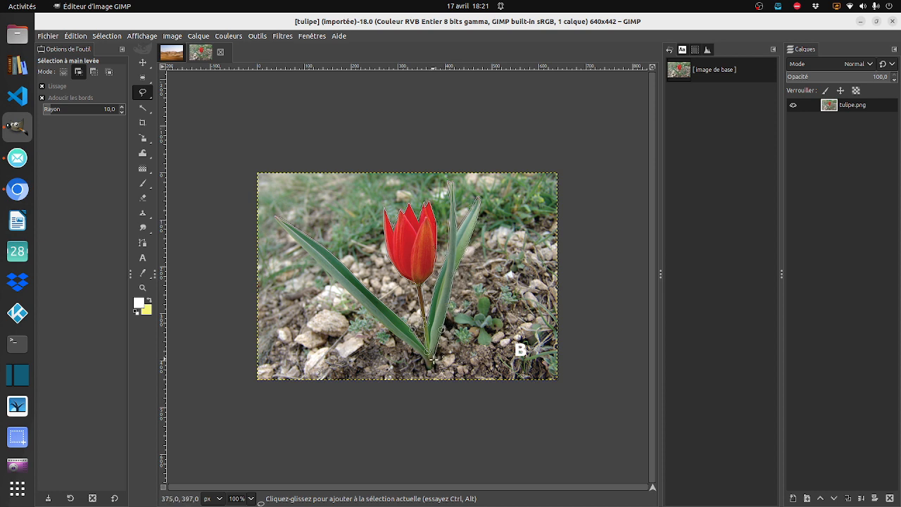
pyautogui.click(432, 359)
pyautogui.click(434, 365)
pyautogui.click(428, 369)
pyautogui.click(421, 354)
pyautogui.click(404, 341)
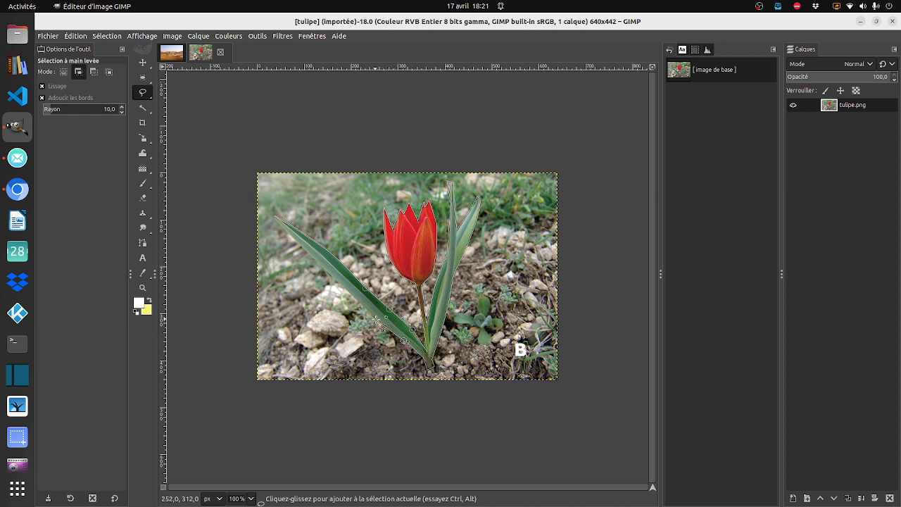
pyautogui.click(376, 319)
pyautogui.click(353, 292)
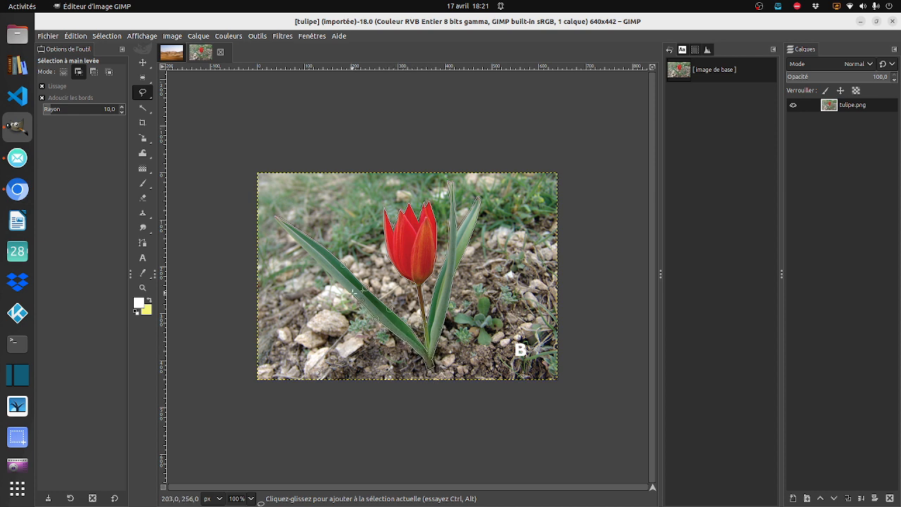
pyautogui.click(325, 270)
pyautogui.click(297, 242)
pyautogui.click(278, 220)
pyautogui.doubleClick(280, 217)
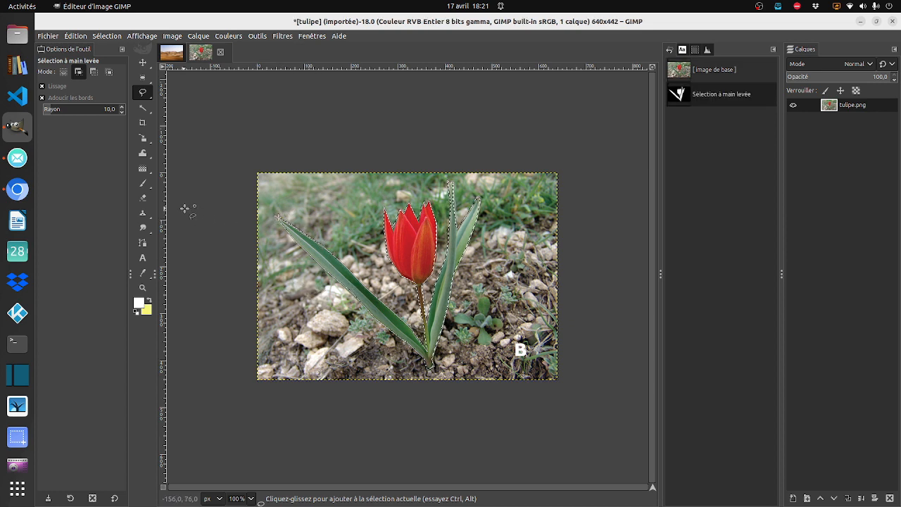
# Feather the tulip selection by 5 px.
pyautogui.click(75, 36)
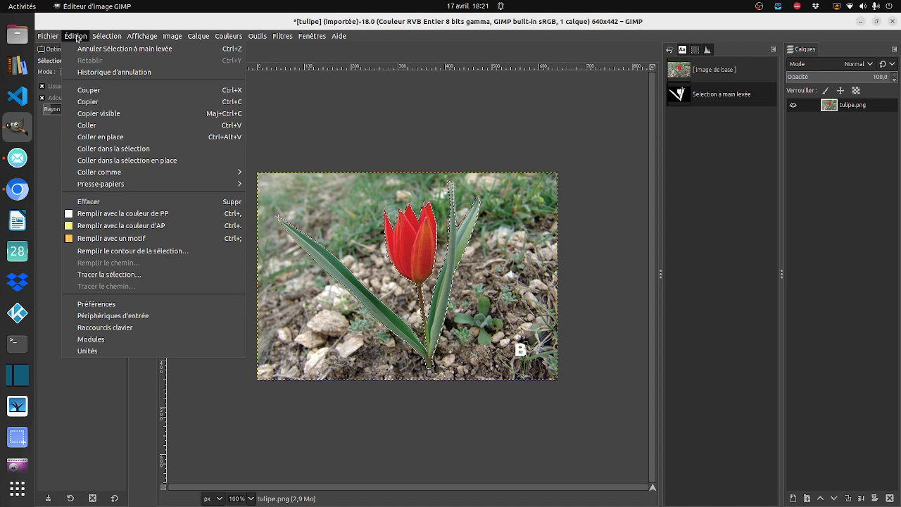
pyautogui.moveTo(103, 33)
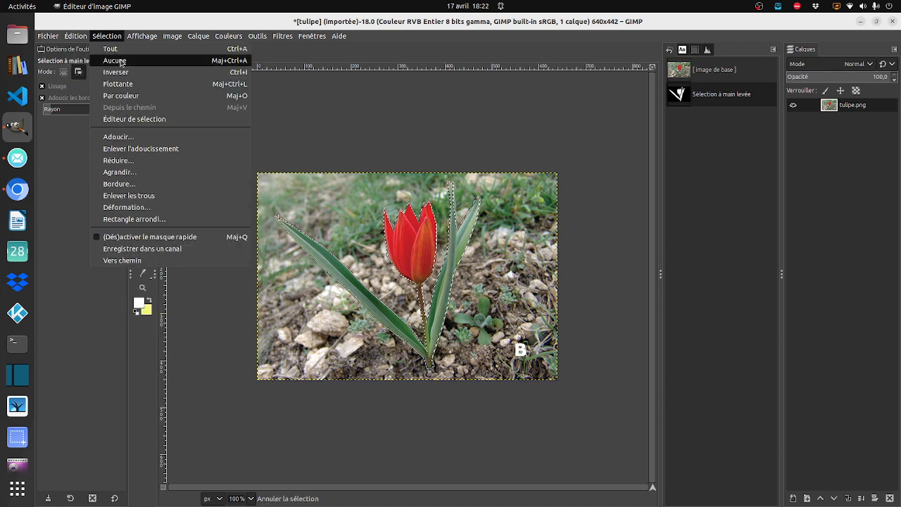
pyautogui.click(125, 138)
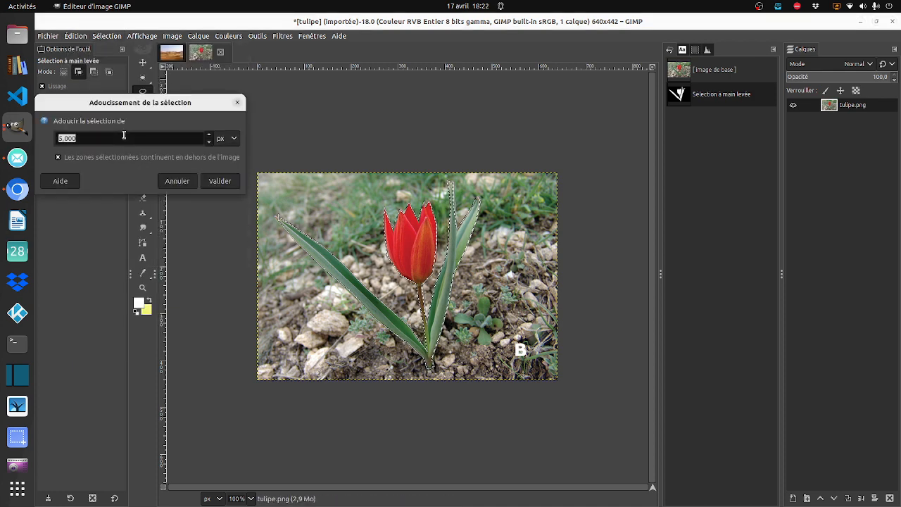
pyautogui.click(221, 182)
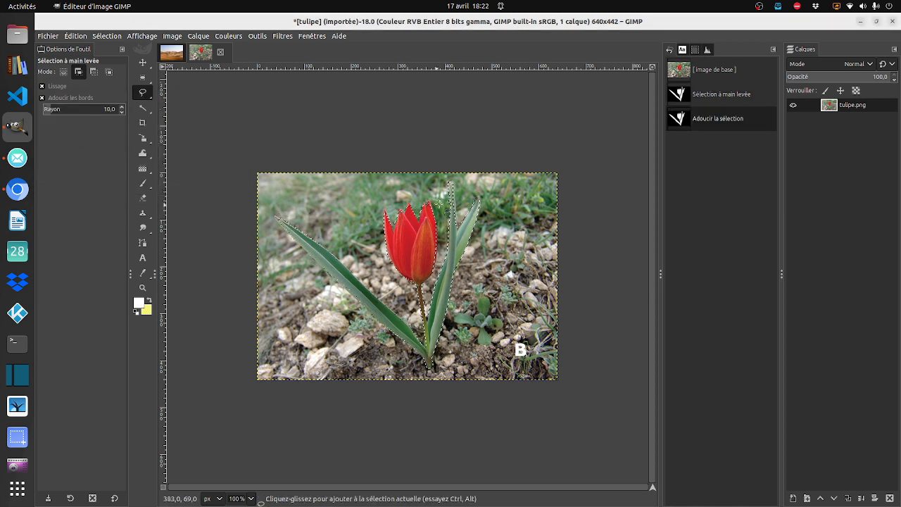
pyautogui.click(108, 36)
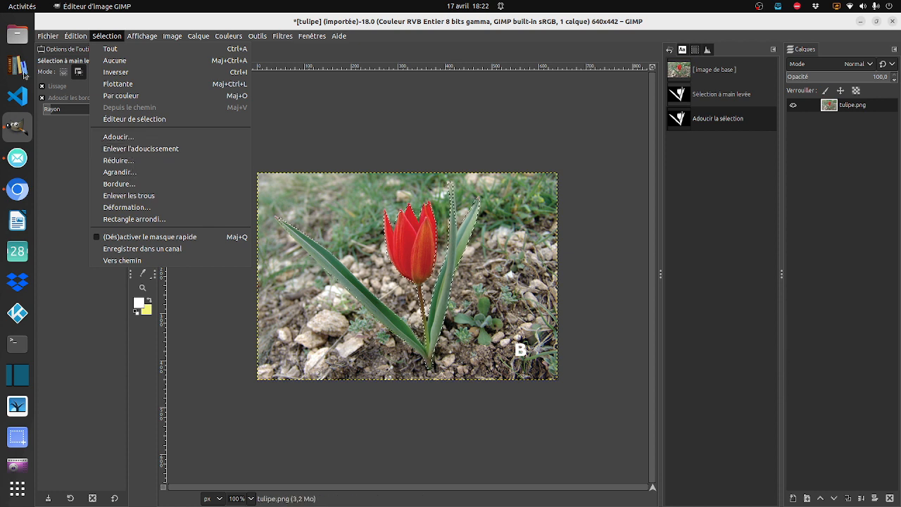
pyautogui.click(575, 123)
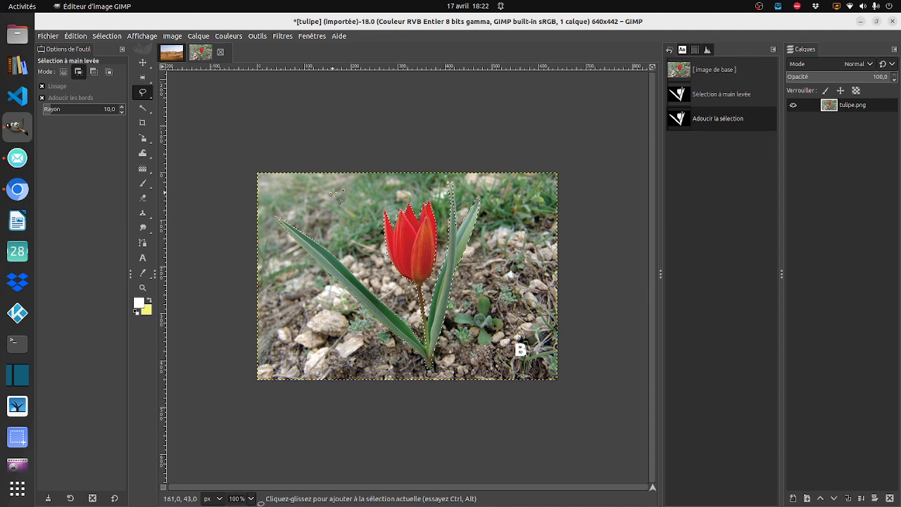
# Copy the selected tulip and paste it, converting the floating selection into a new layer.
pyautogui.click(75, 36)
pyautogui.click(84, 101)
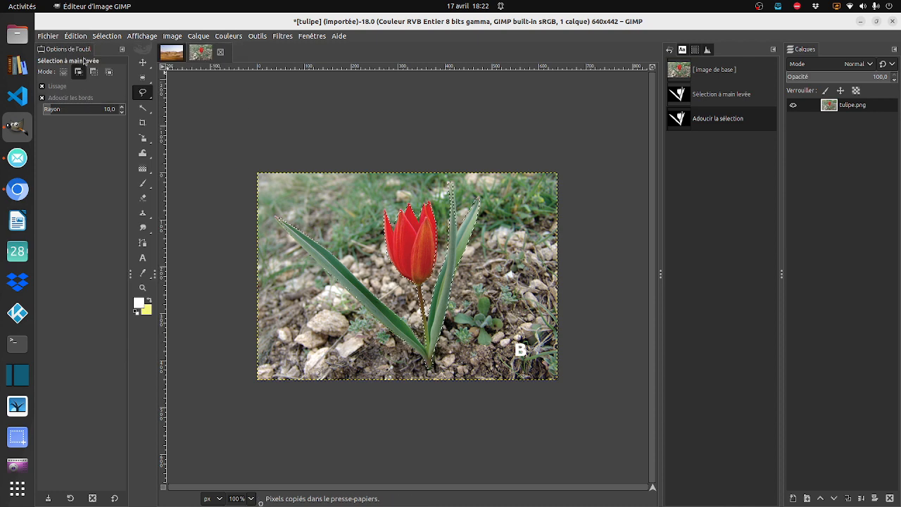
pyautogui.click(76, 35)
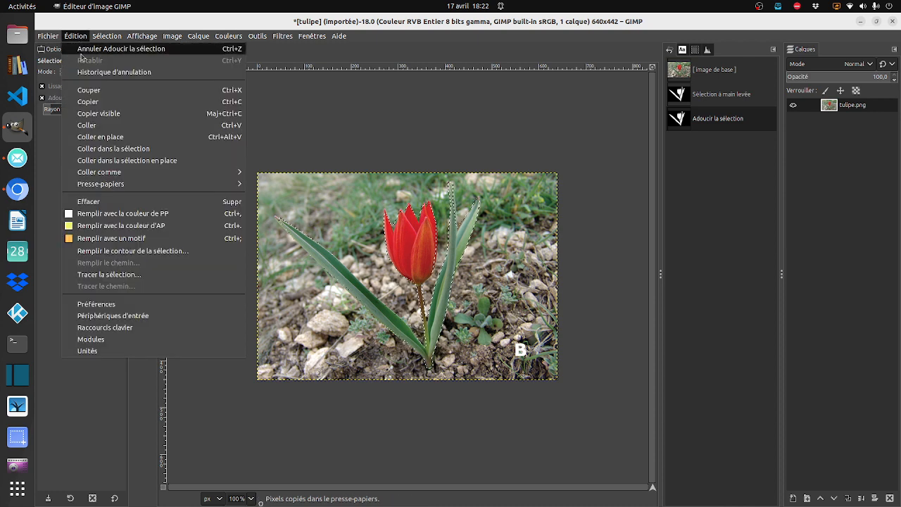
pyautogui.click(84, 124)
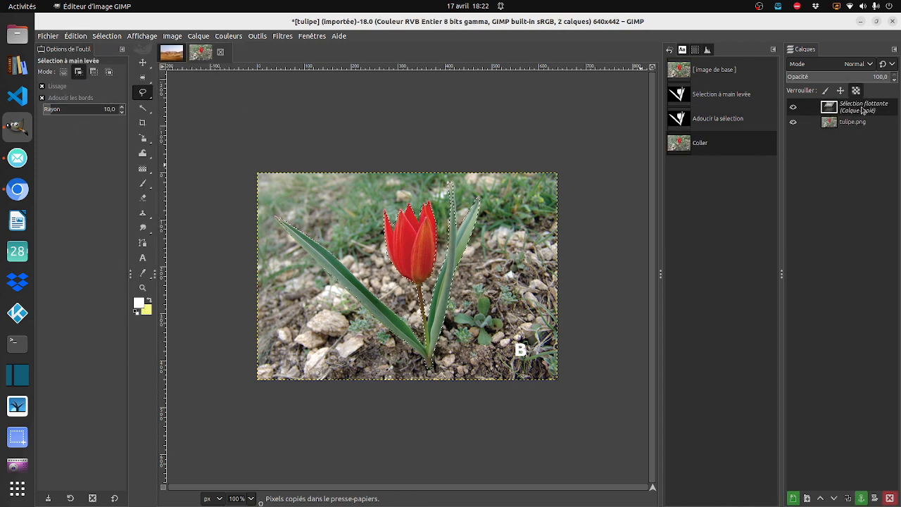
pyautogui.click(793, 497)
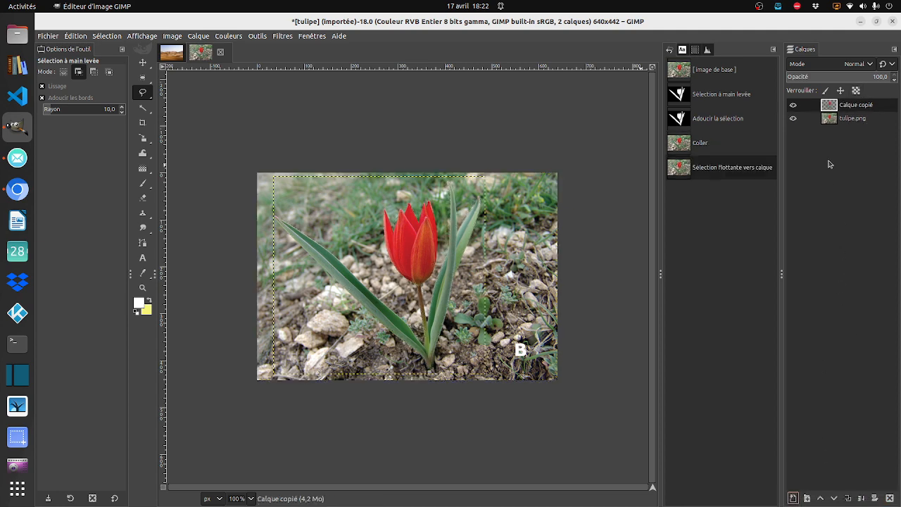
# Hide the original tulipe.png background layer and delete it.
pyautogui.click(793, 118)
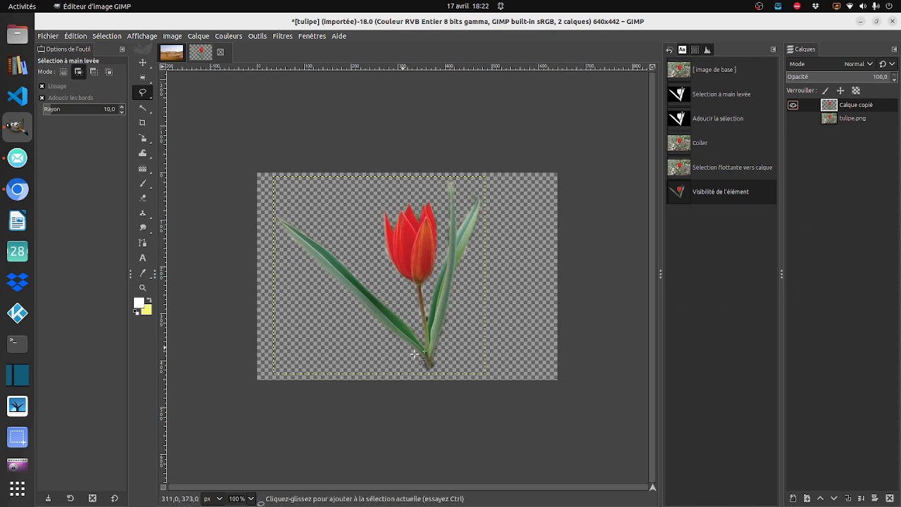
pyautogui.rightClick(847, 120)
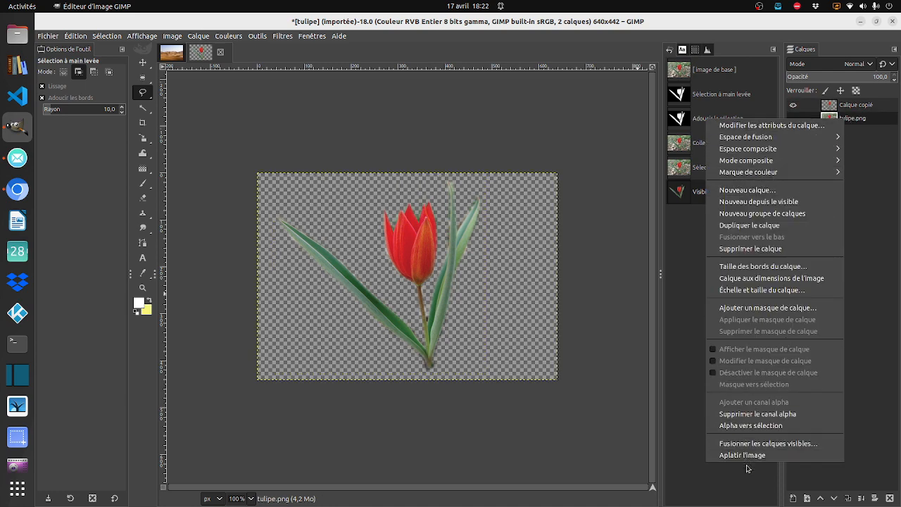
pyautogui.click(748, 248)
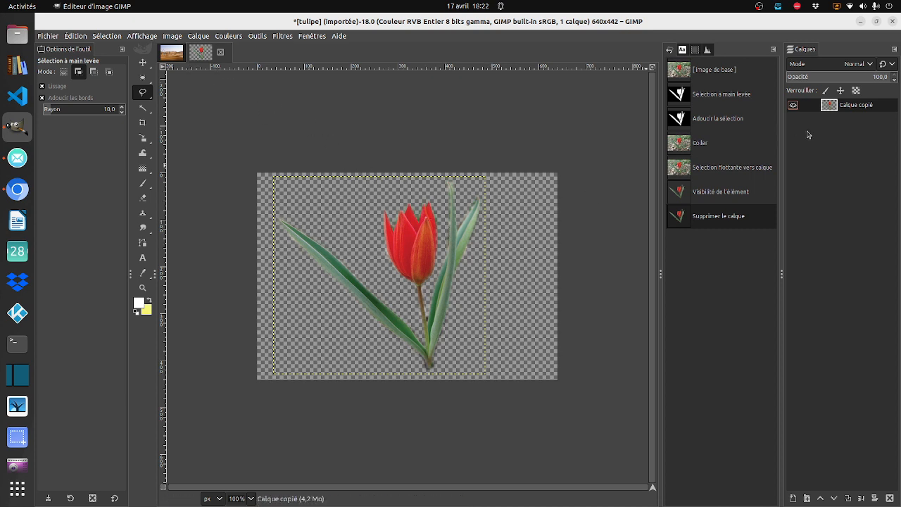
# Transfer the cut-out tulip layer into the desert image as a new layer over the dunes.
pyautogui.click(838, 106)
pyautogui.moveTo(837, 106); pyautogui.dragTo(294, 237)
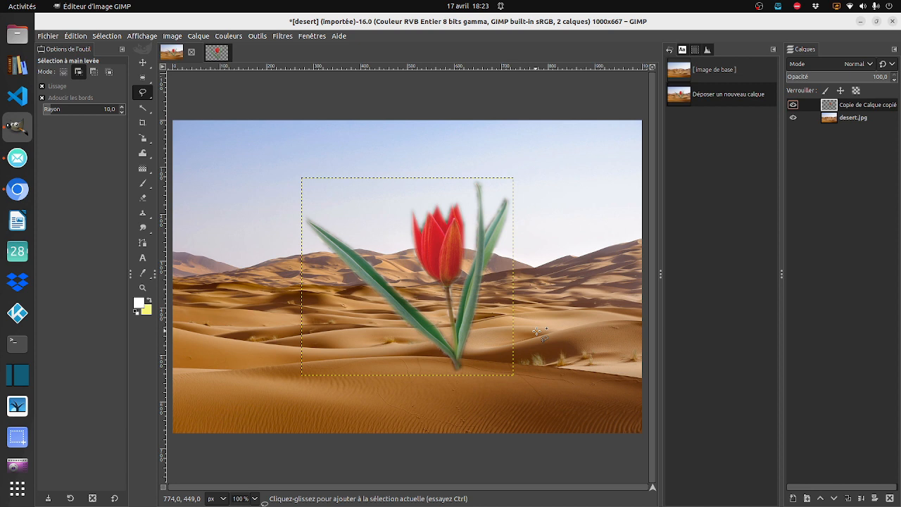
# Scale the tulip layer proportionally down to about 151 × 141 px and place it on the dunes in the image's lower-left area.
pyautogui.click(172, 36)
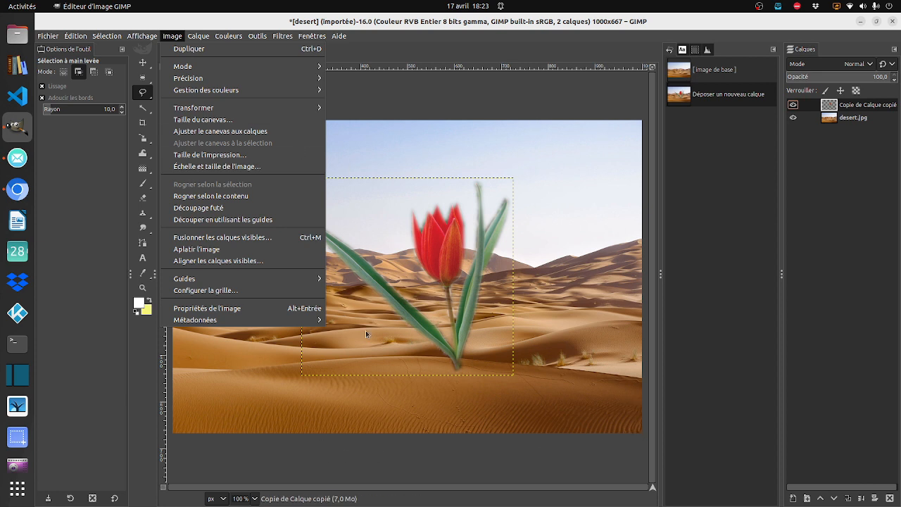
pyautogui.click(390, 52)
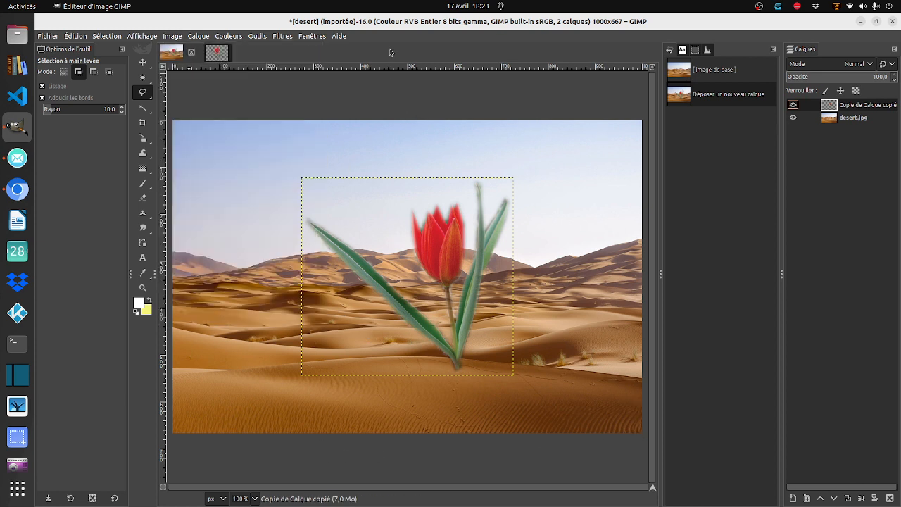
pyautogui.click(257, 37)
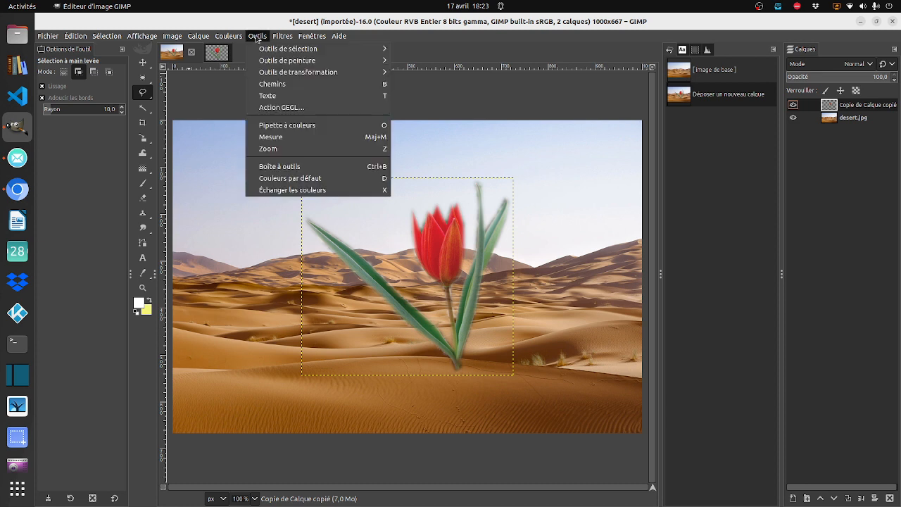
pyautogui.moveTo(272, 74)
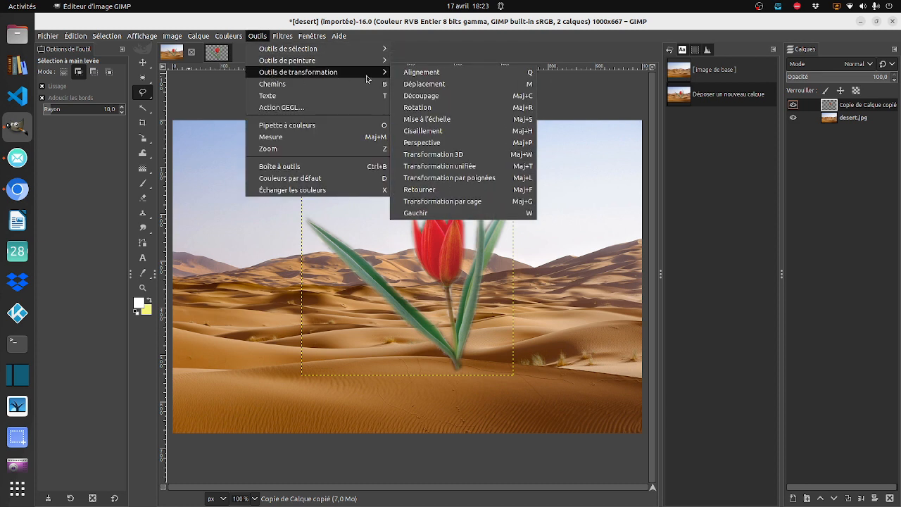
pyautogui.click(426, 119)
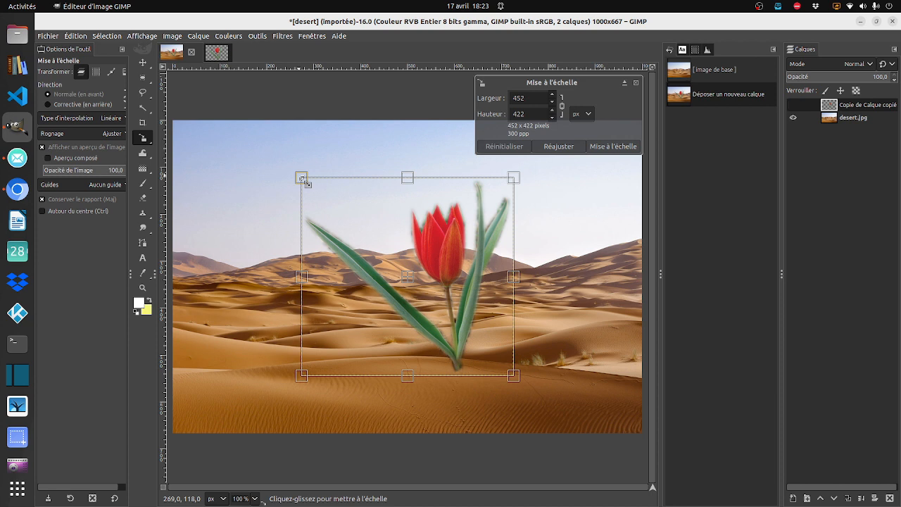
pyautogui.moveTo(302, 179); pyautogui.dragTo(458, 307)
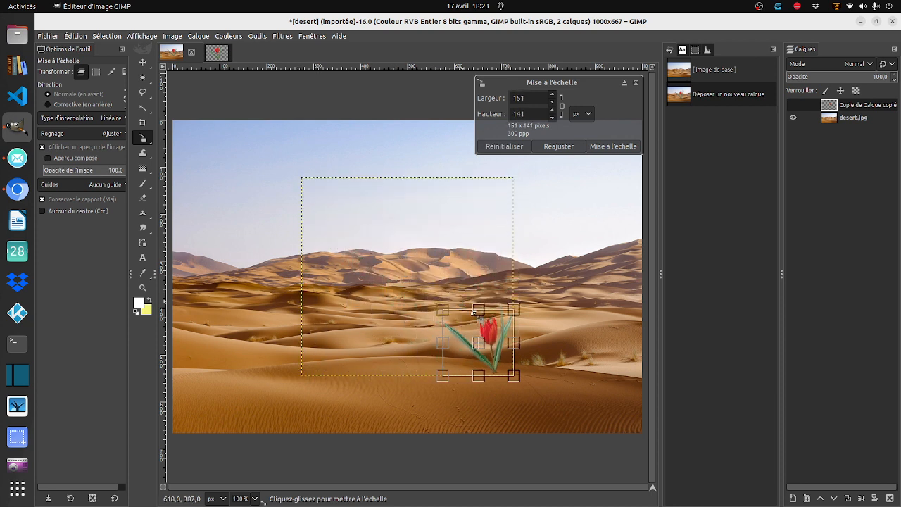
pyautogui.moveTo(481, 345); pyautogui.dragTo(235, 351)
pyautogui.moveTo(251, 352); pyautogui.dragTo(258, 350)
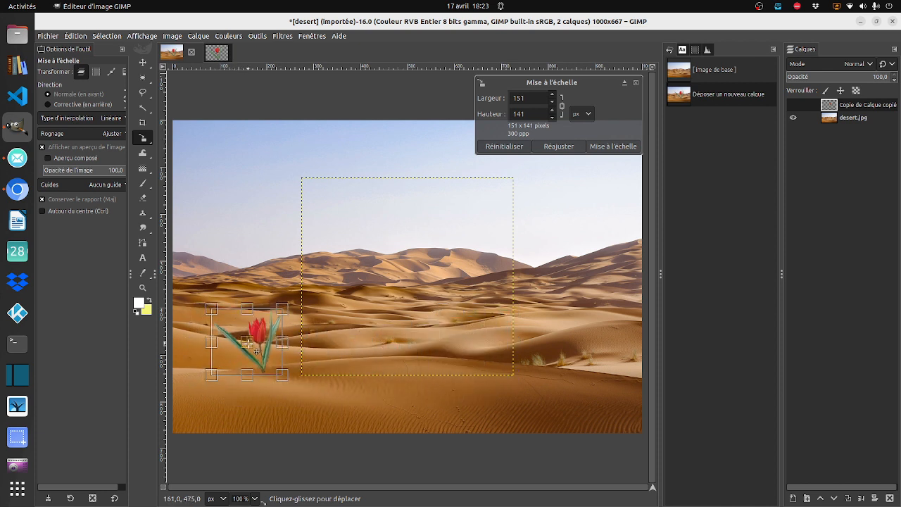
pyautogui.click(609, 147)
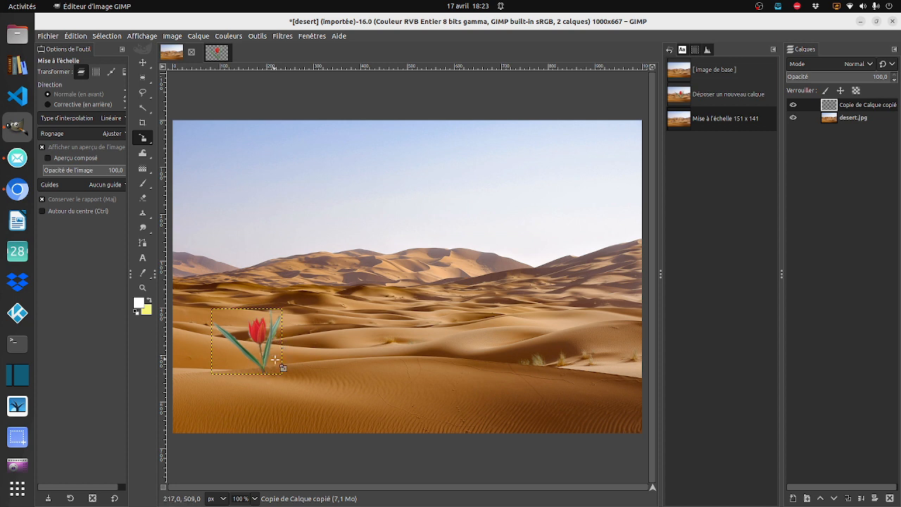
# Erase the bottom tip of the tulip where its leaves and stem meet the sand, using the Eraser tool.
pyautogui.click(143, 200)
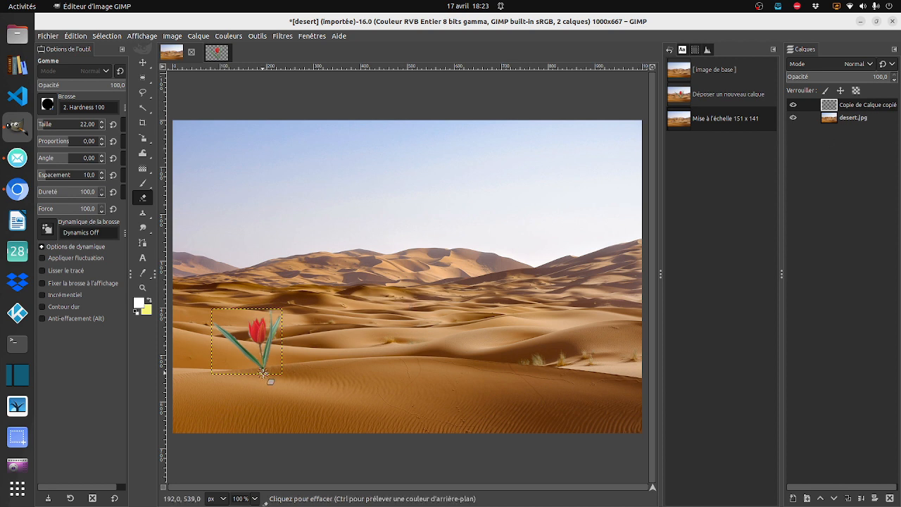
pyautogui.moveTo(269, 371); pyautogui.dragTo(258, 373)
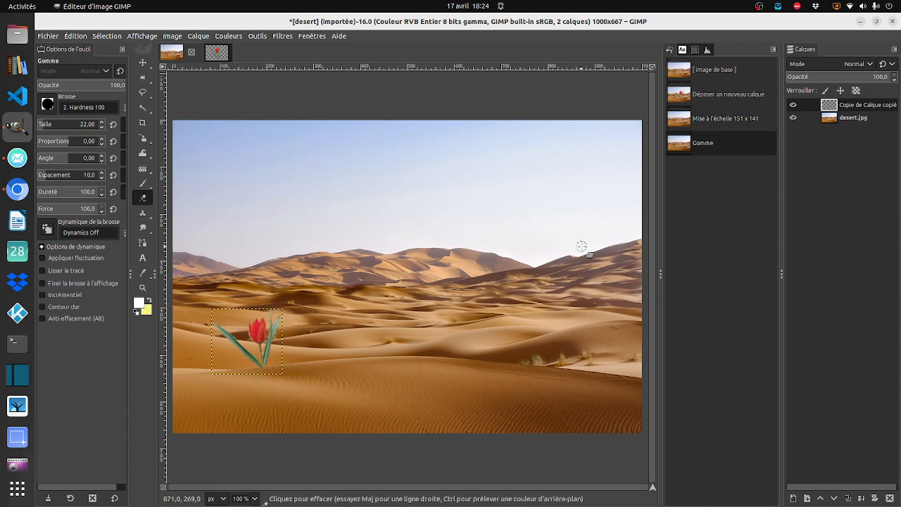
pyautogui.click(760, 7)
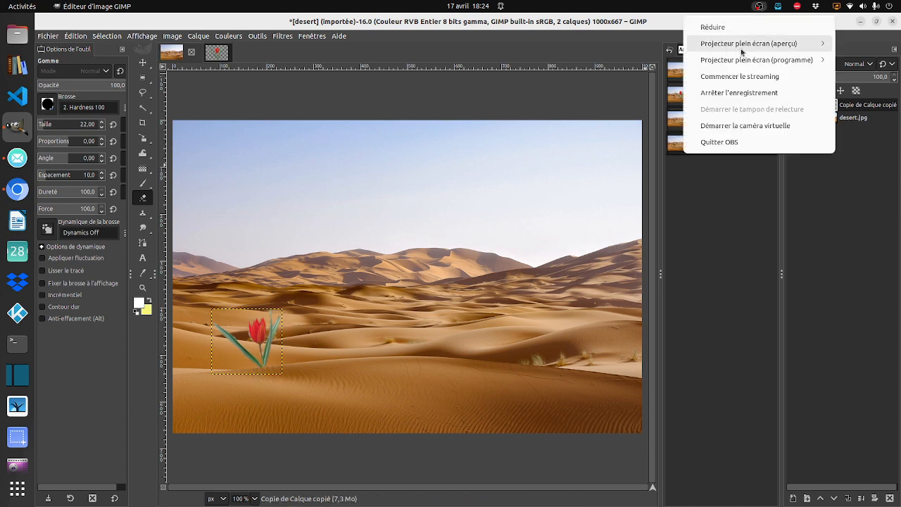